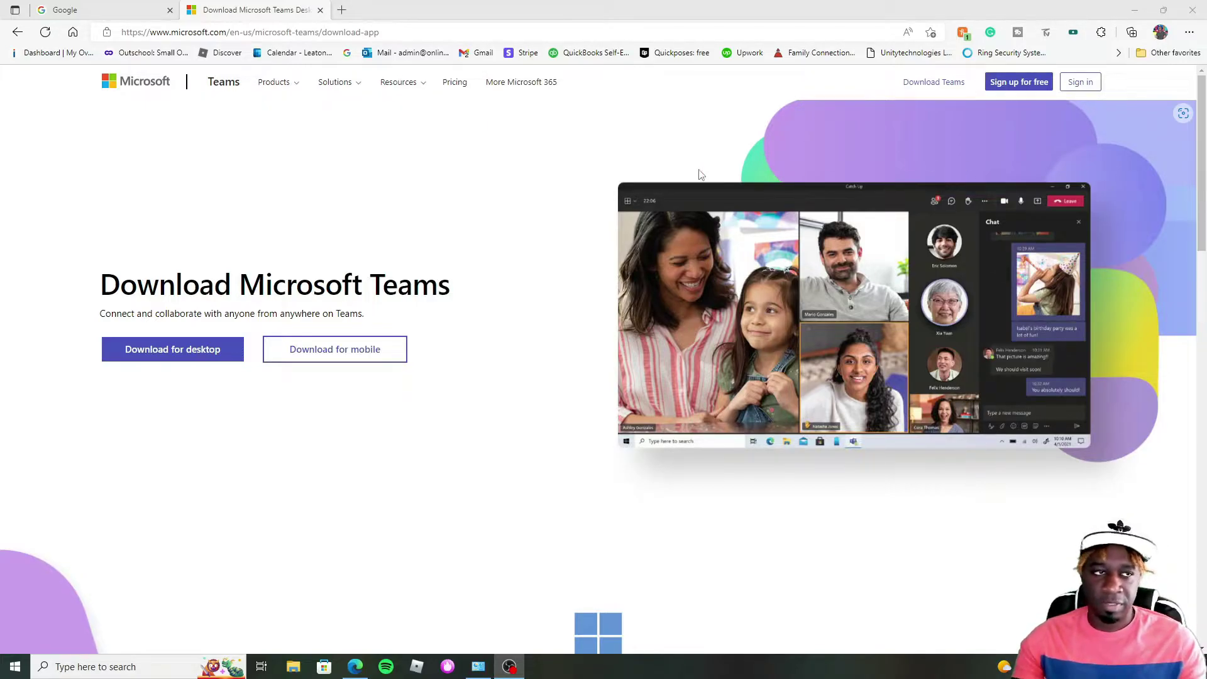
Search Google for 'teams download' and look over the results list.
left_click(122, 11)
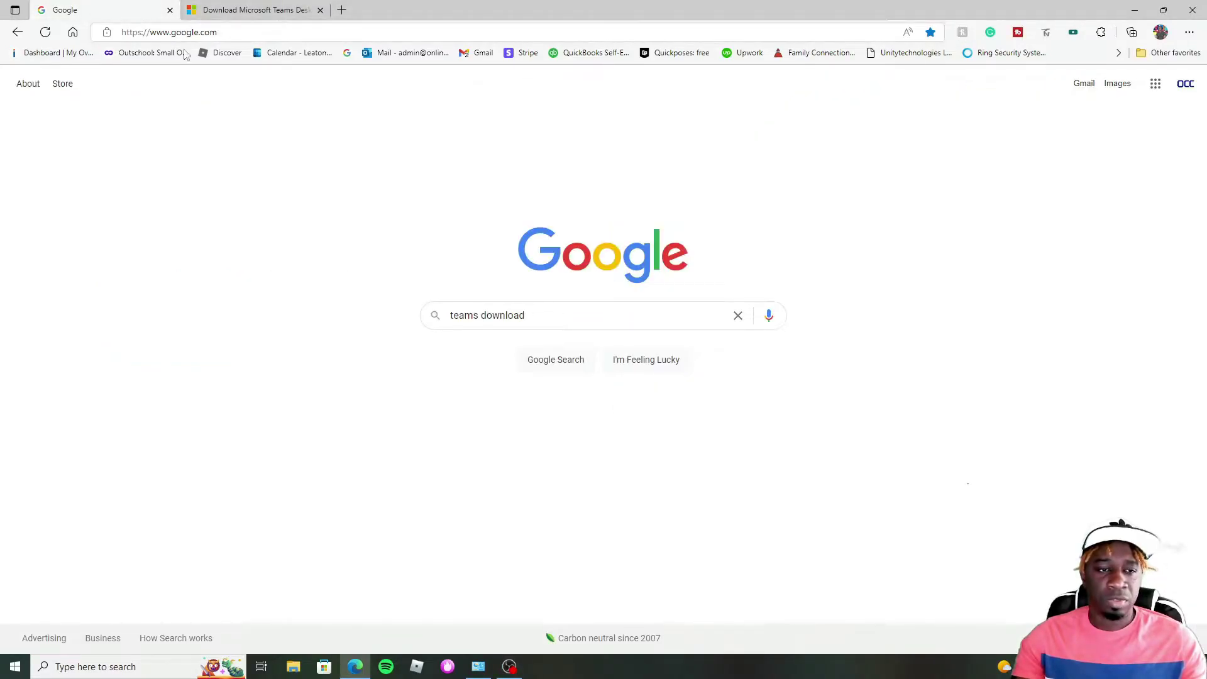
left_click(464, 316)
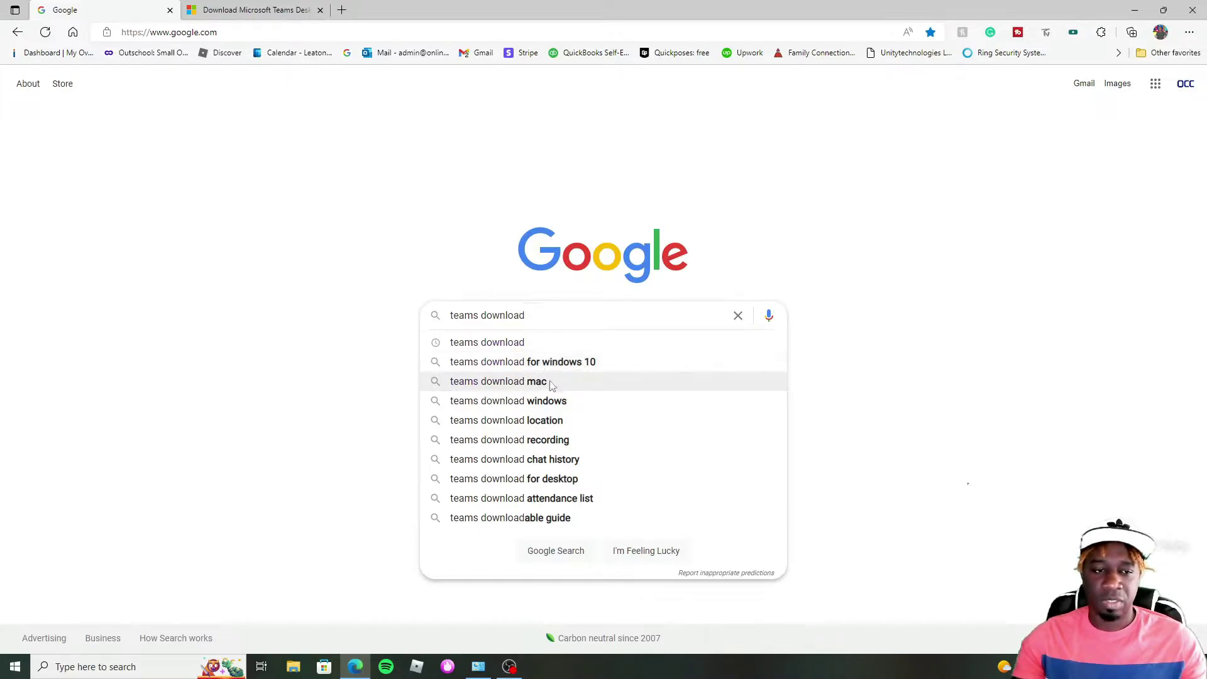
key("Return")
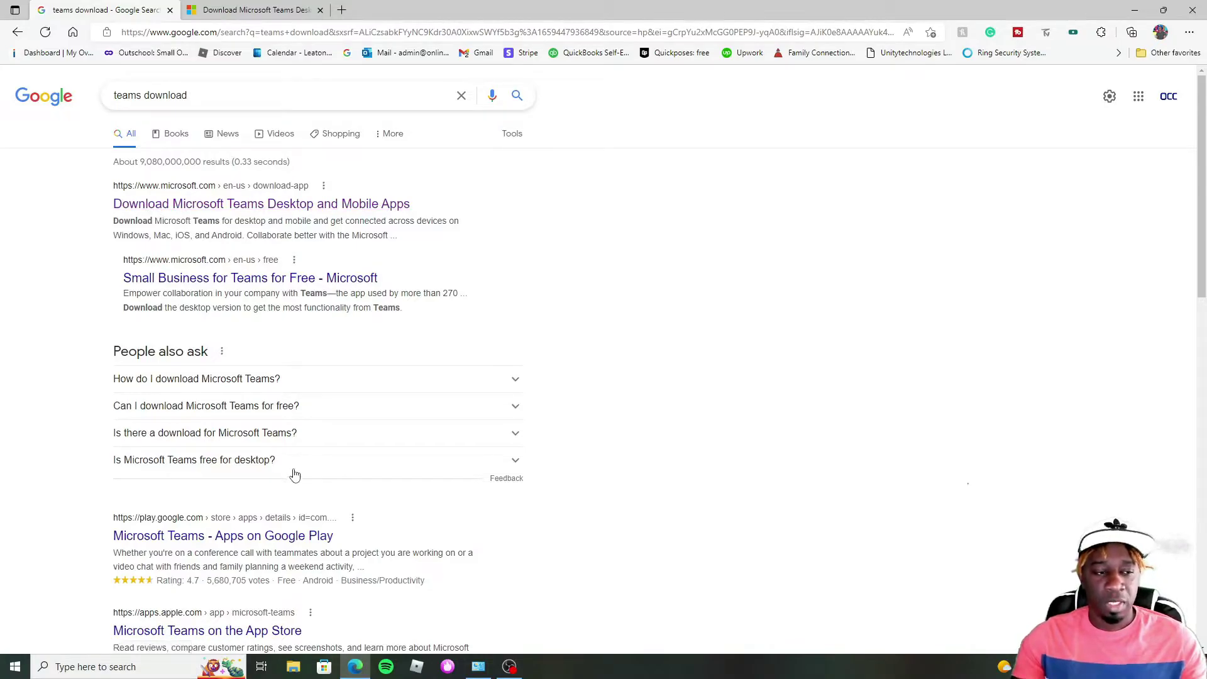
scroll(295, 475, "down", 3)
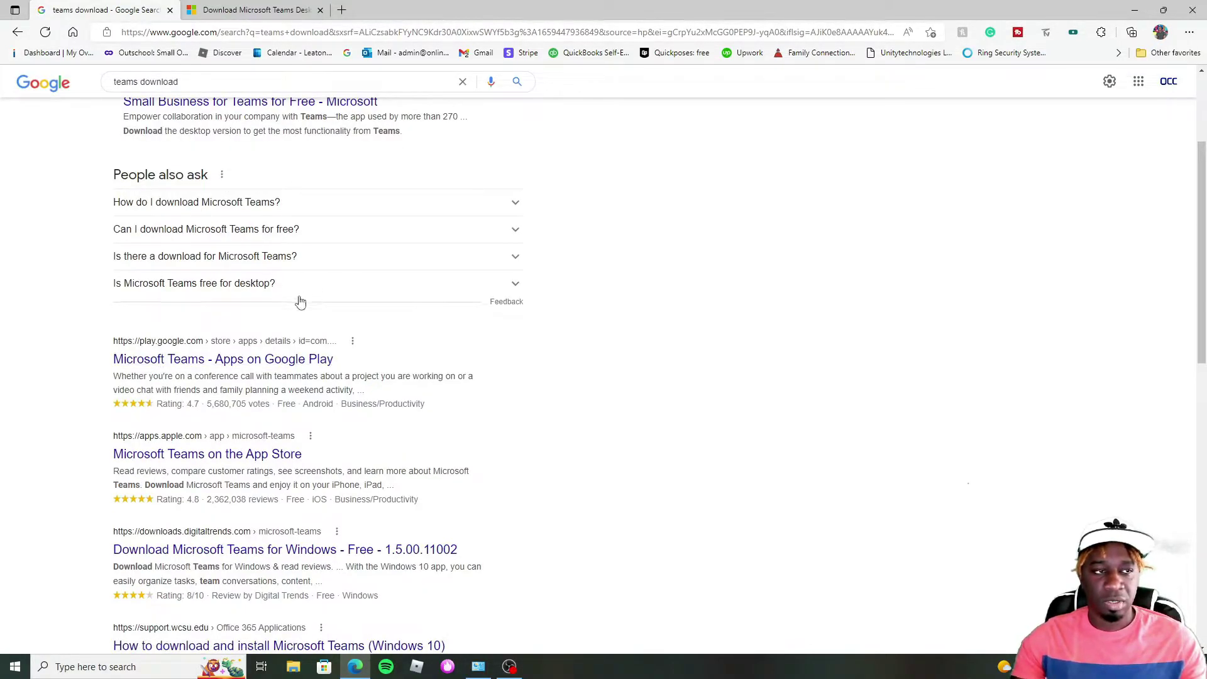
scroll(264, 289, "up", 3)
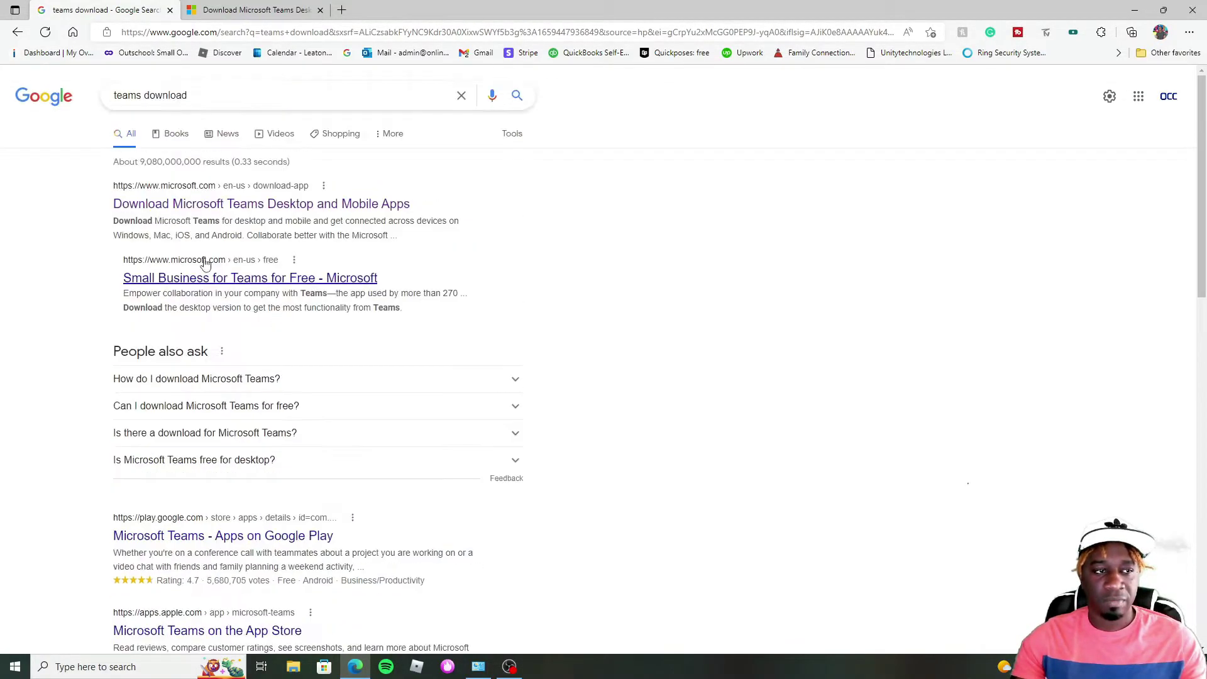
Open Microsoft's 'Download Microsoft Teams Desktop and Mobile Apps' result and move to the other Teams download page.
left_click(182, 206)
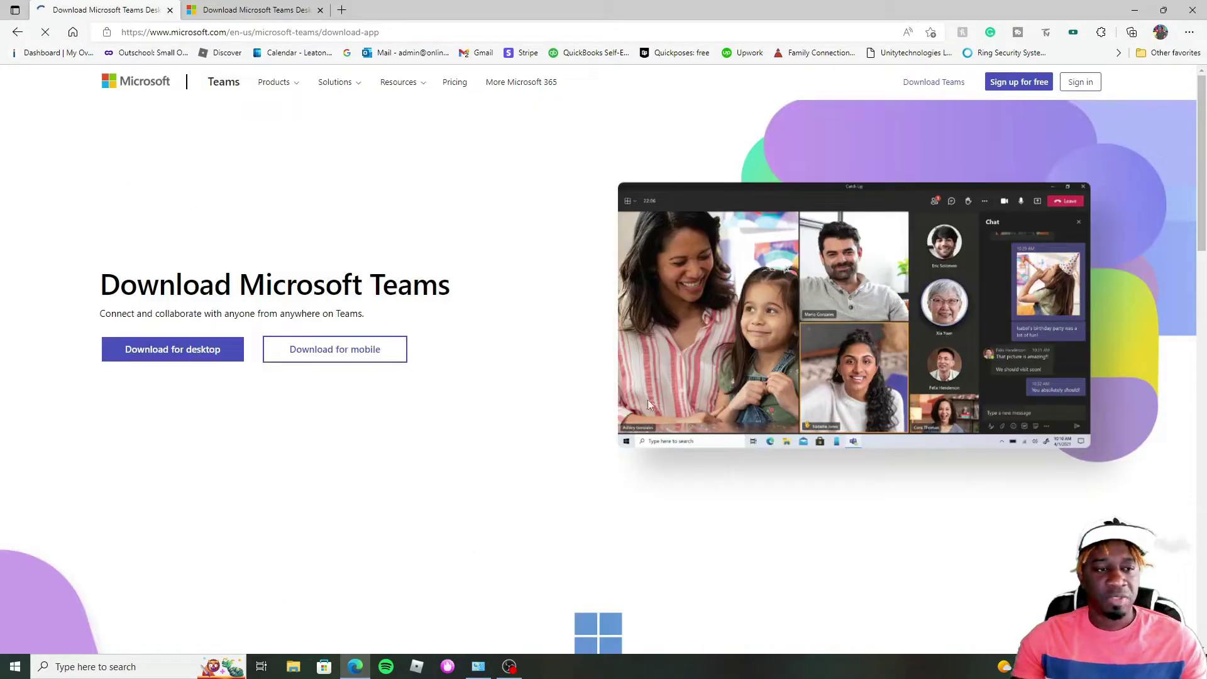
left_click(252, 12)
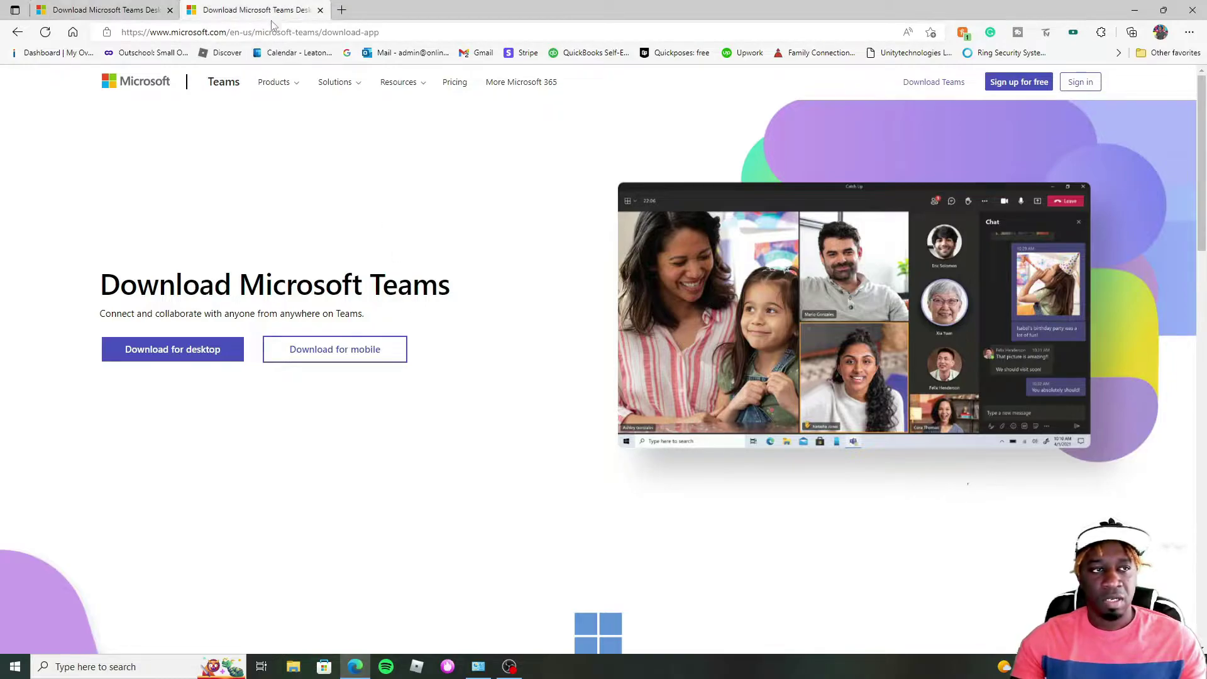
left_click_drag(377, 32, 119, 32)
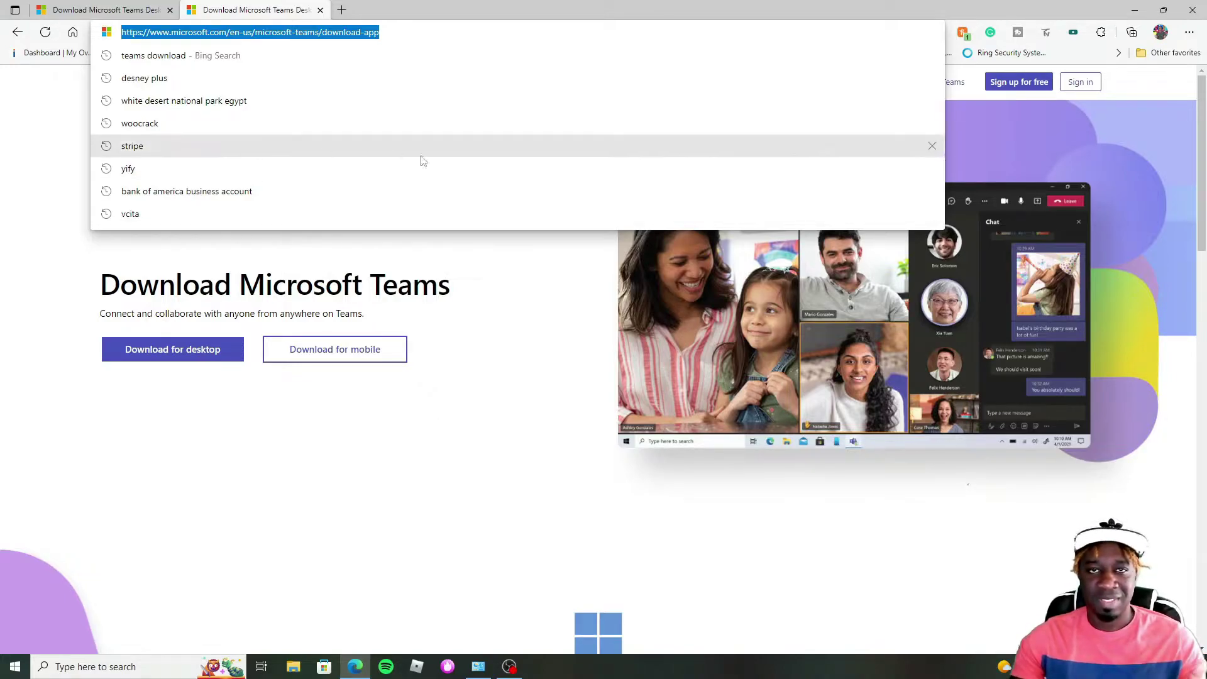
left_click(421, 484)
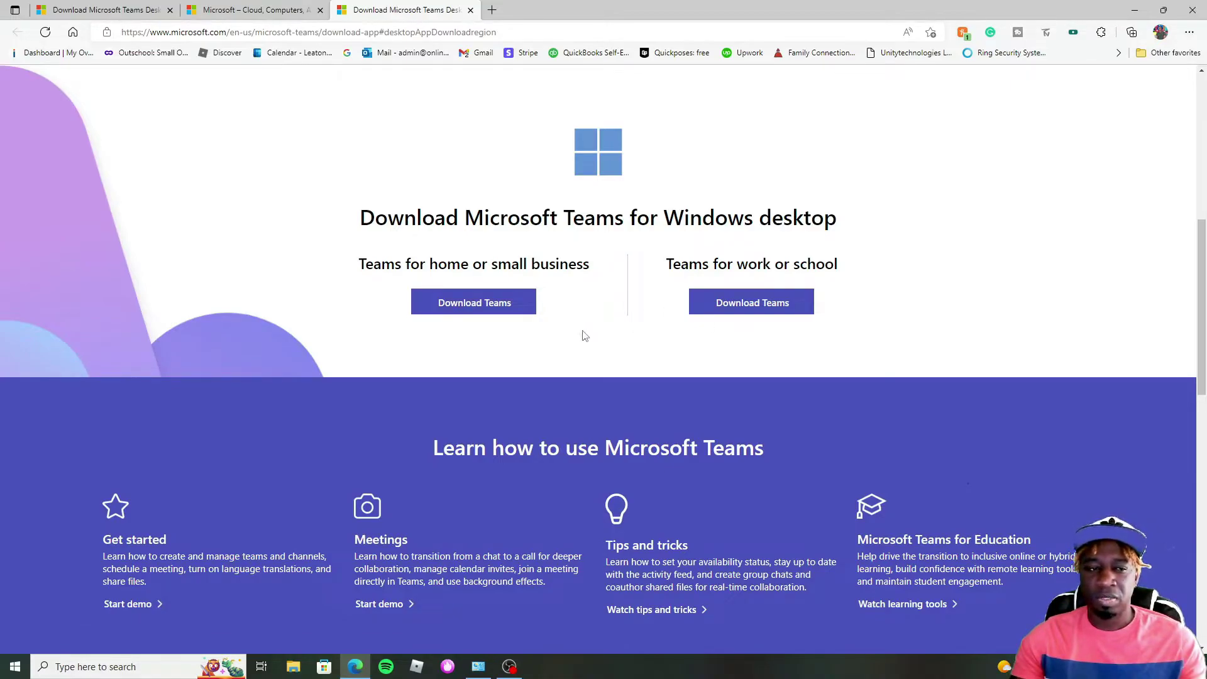
double_click(434, 267)
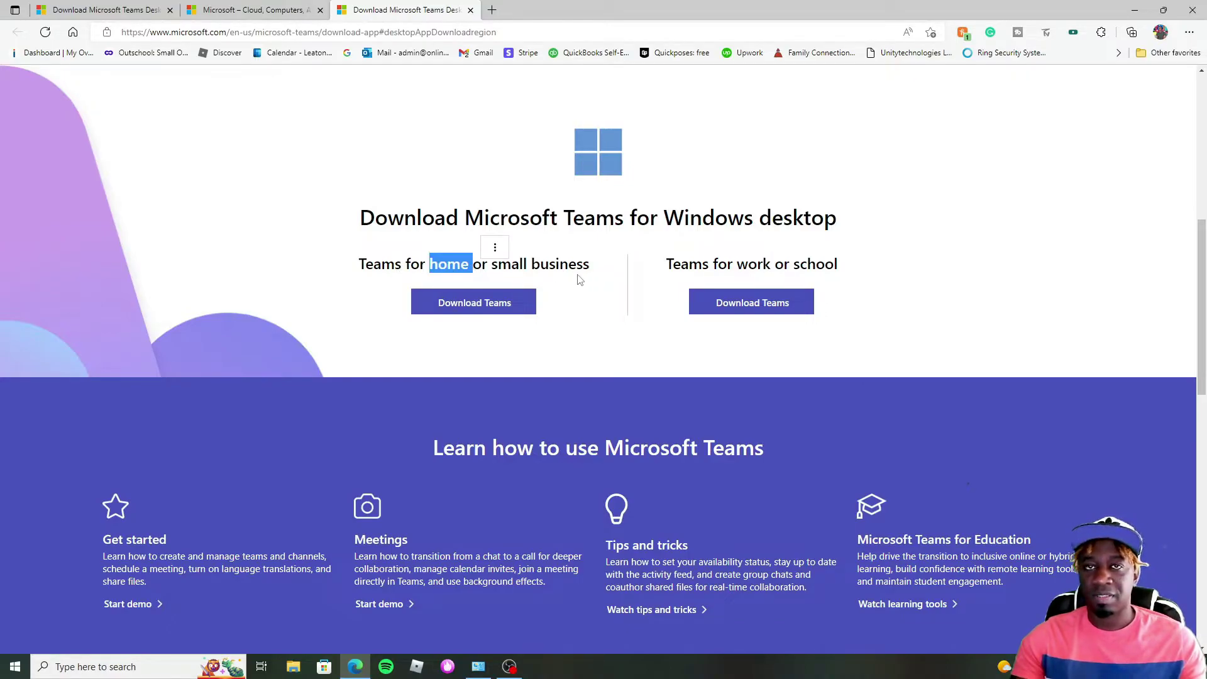
left_click(467, 280)
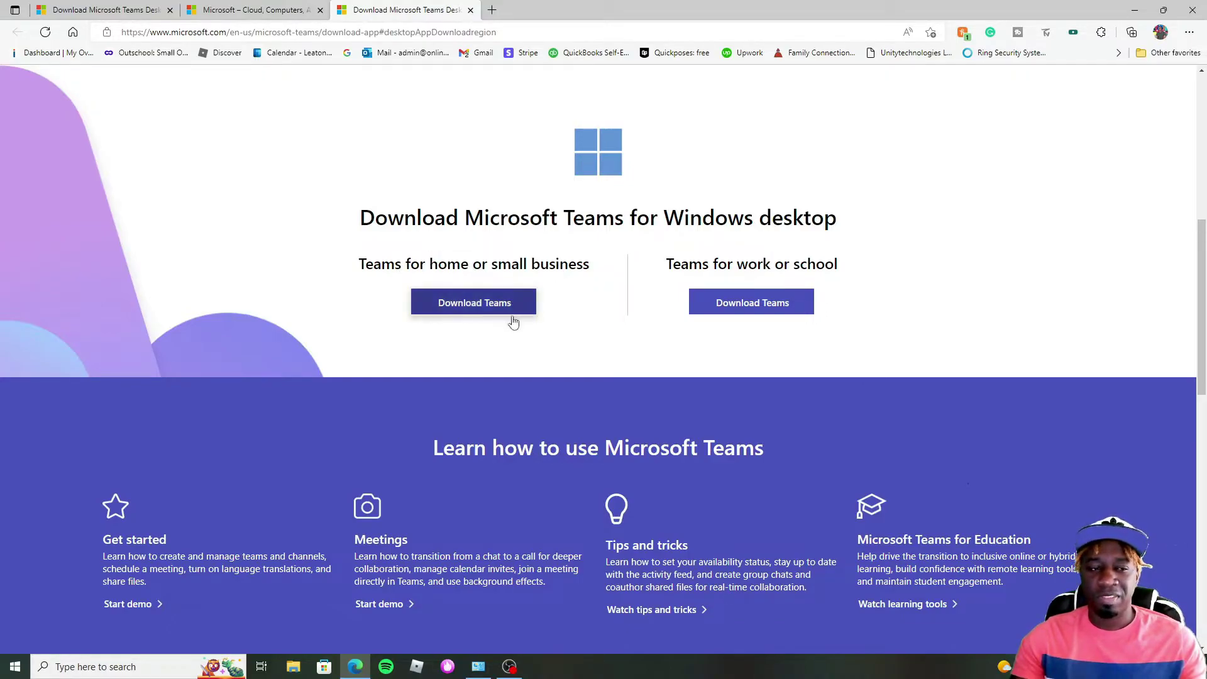
double_click(432, 265)
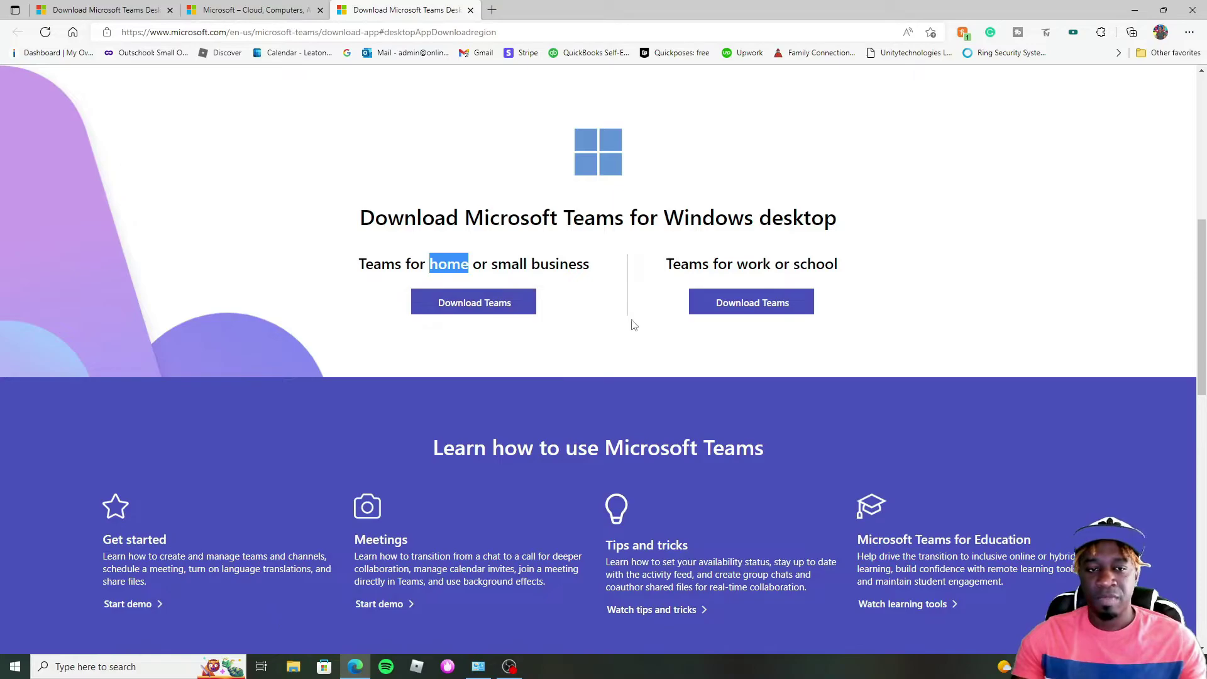
left_click_drag(666, 264, 776, 264)
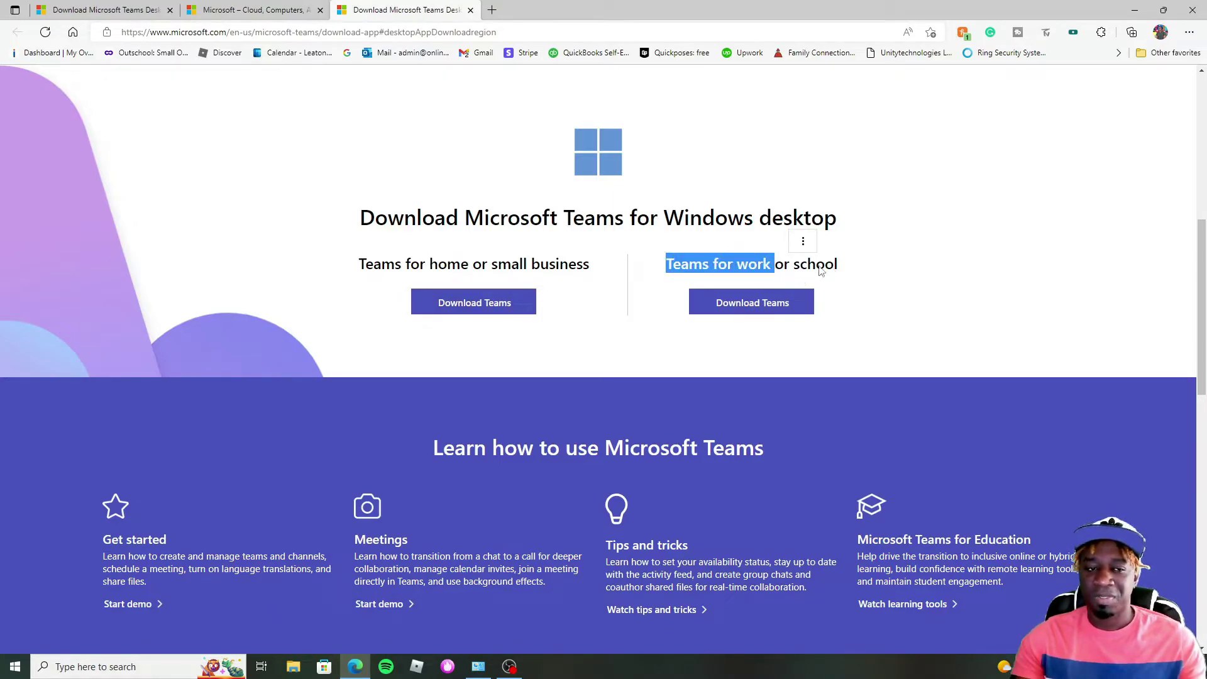
left_click(736, 281)
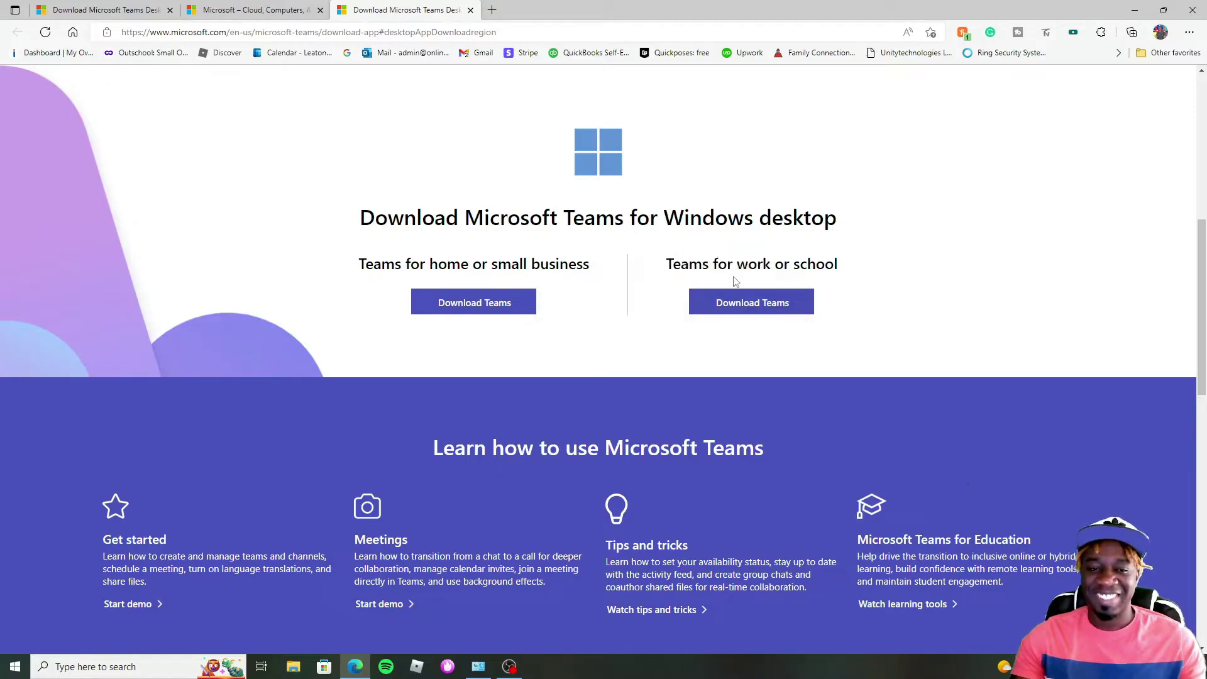
double_click(742, 264)
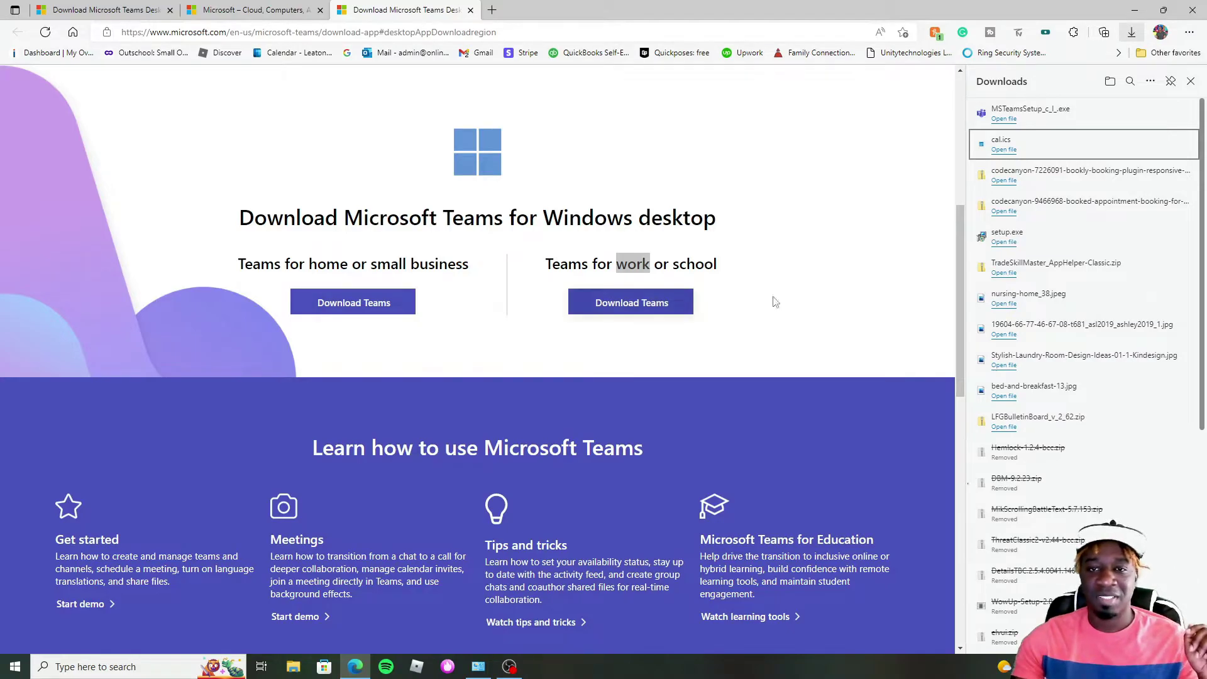
Confirm MSTeamsSetup_c_l_.exe has downloaded, close the downloads list, and bring up File Explorer.
mouse_move(1086, 126)
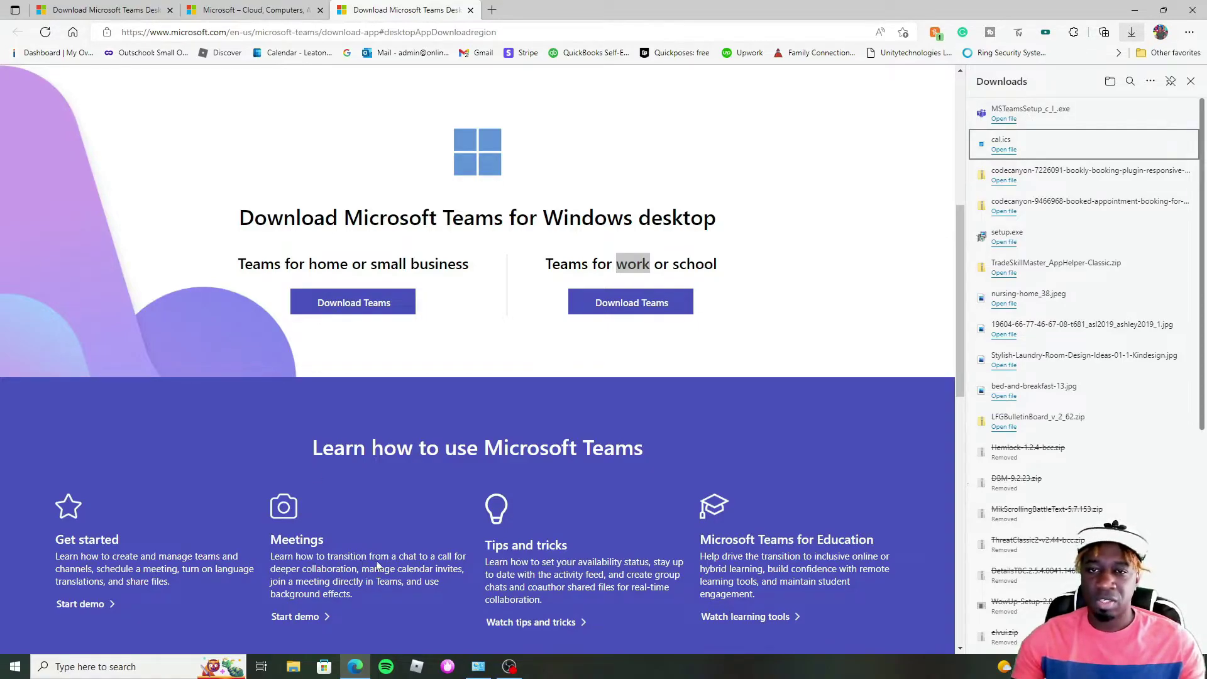
left_click(1191, 81)
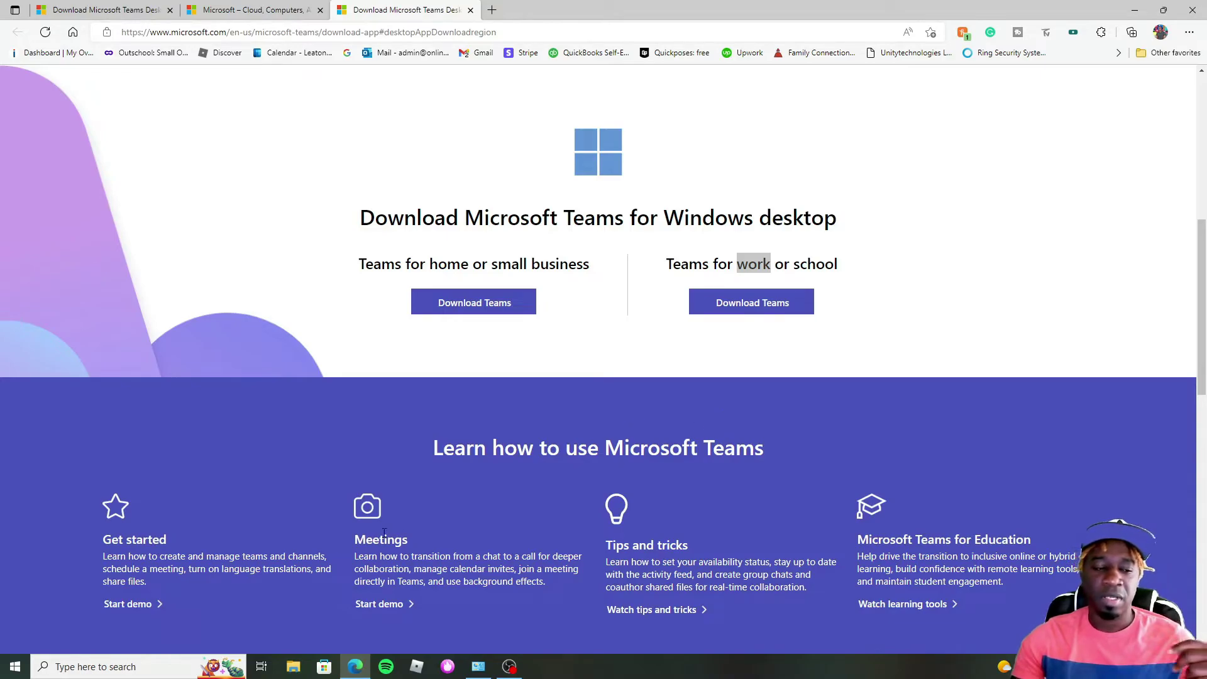
left_click(292, 667)
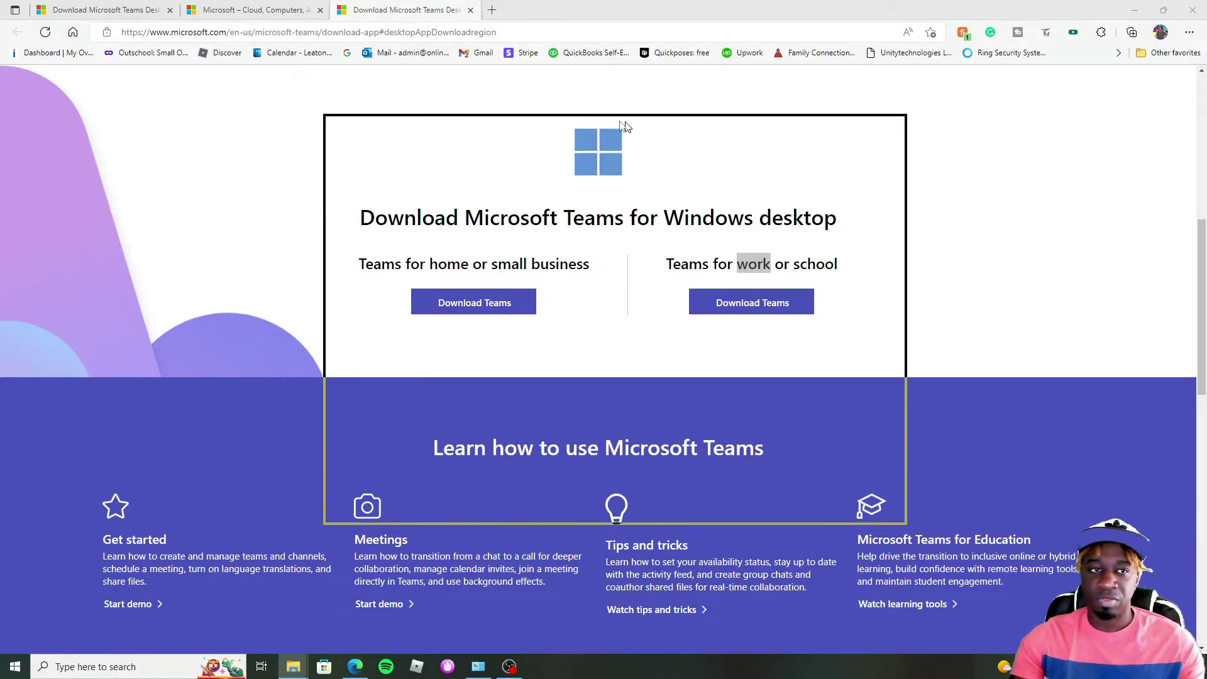
Run the MSTeamsSetup installer from the Downloads folder.
left_click_drag(534, 117, 535, 141)
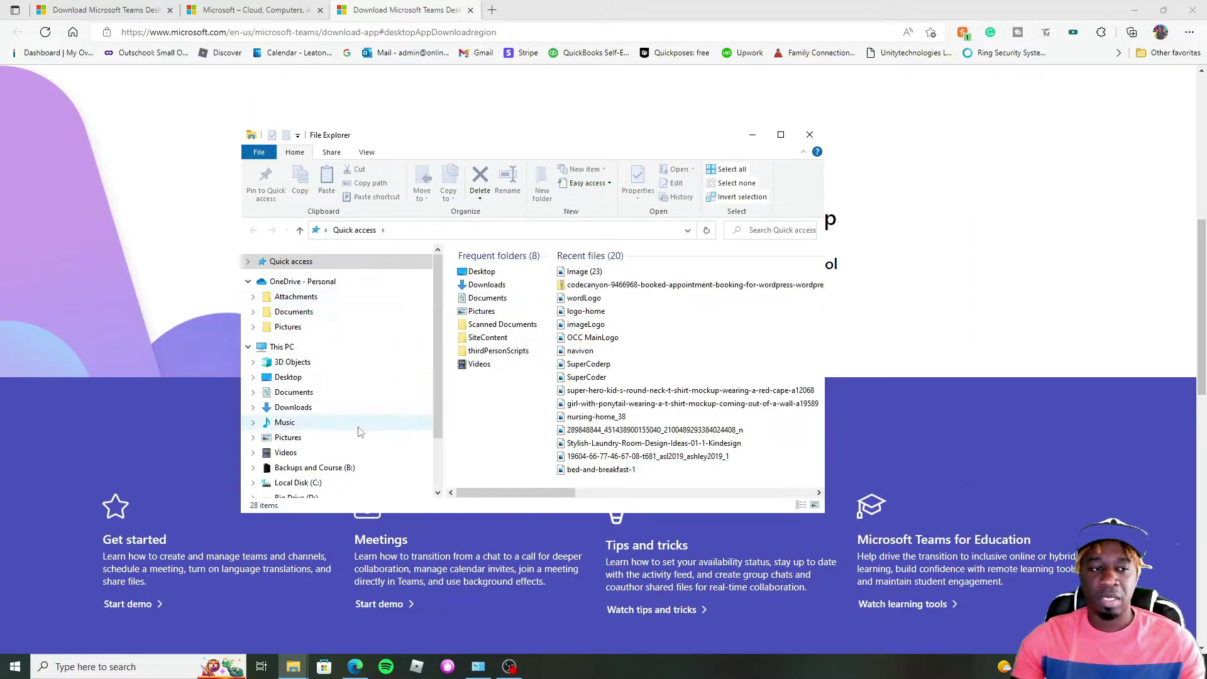
left_click(296, 408)
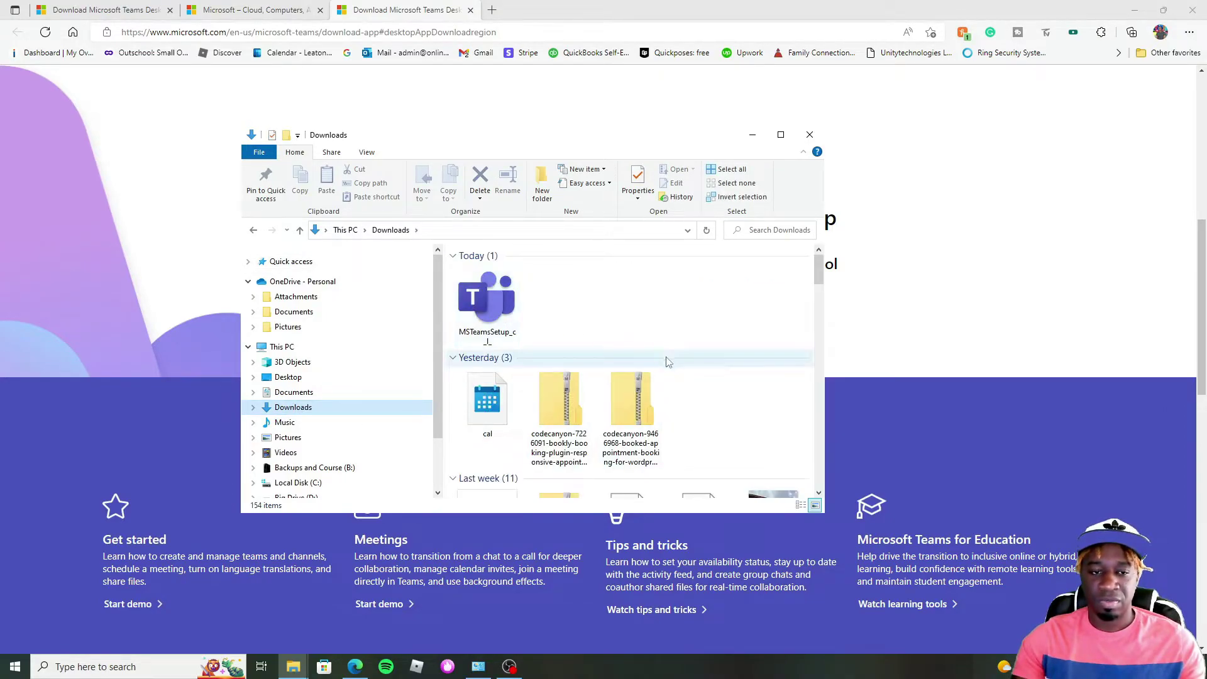
scroll(668, 358, "down", 5)
scroll(665, 358, "up", 5)
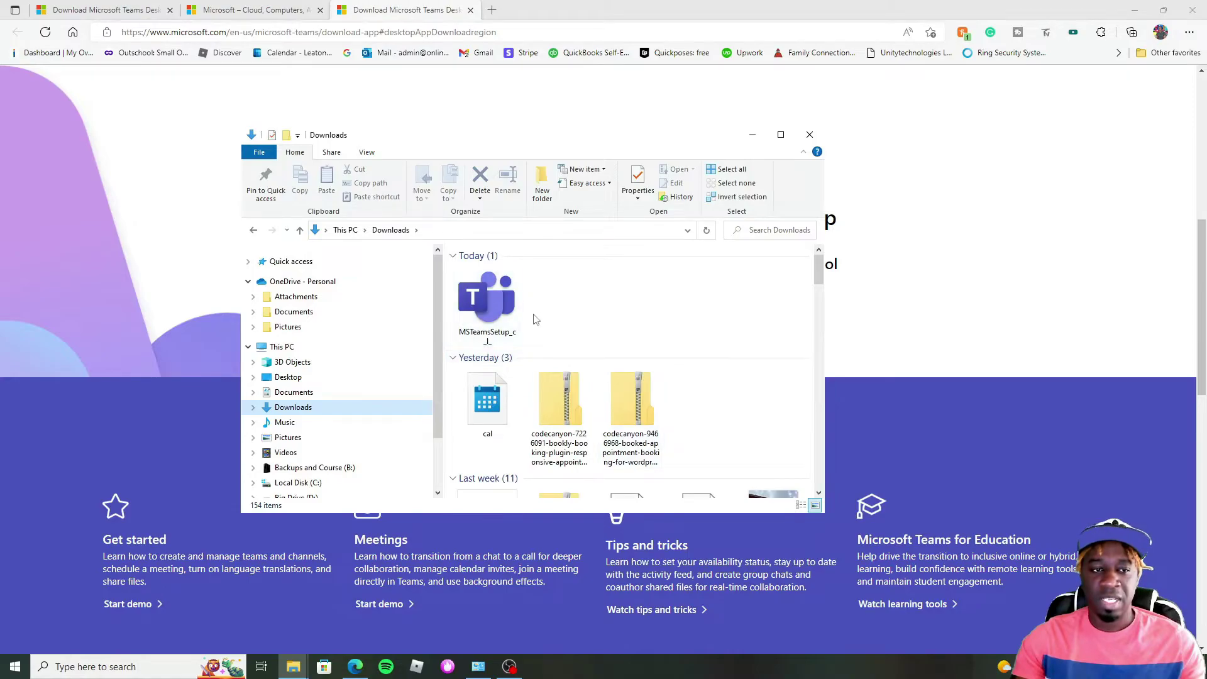
left_click(512, 306)
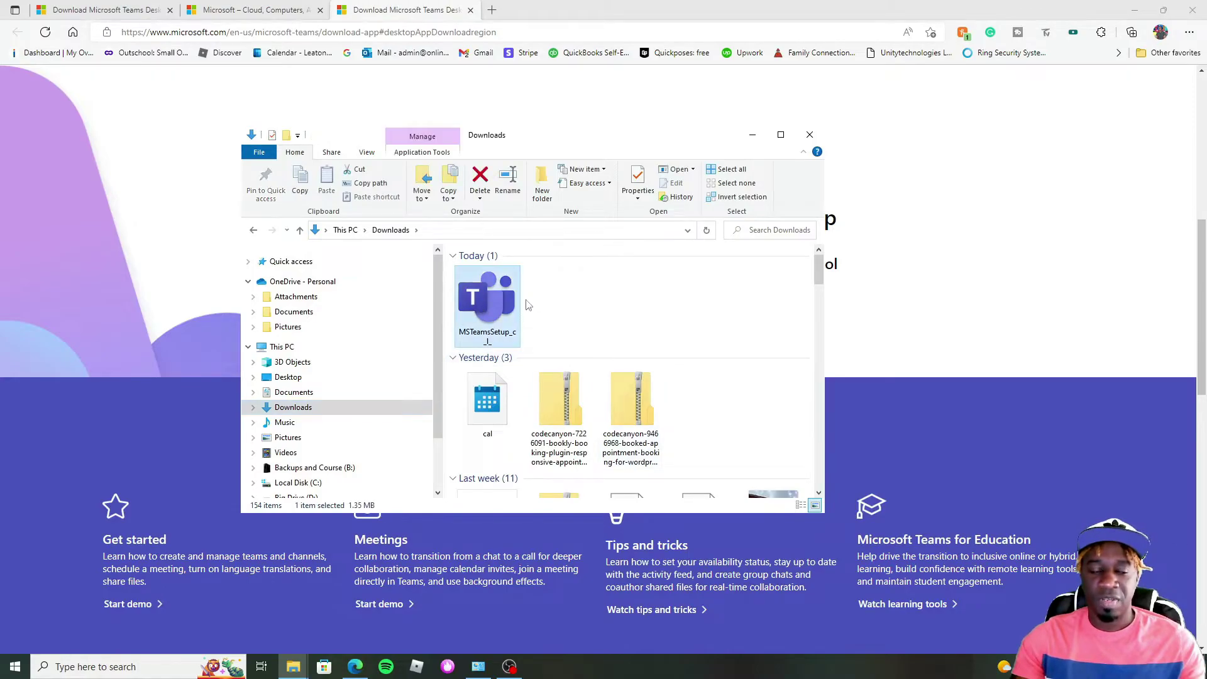
double_click(484, 303)
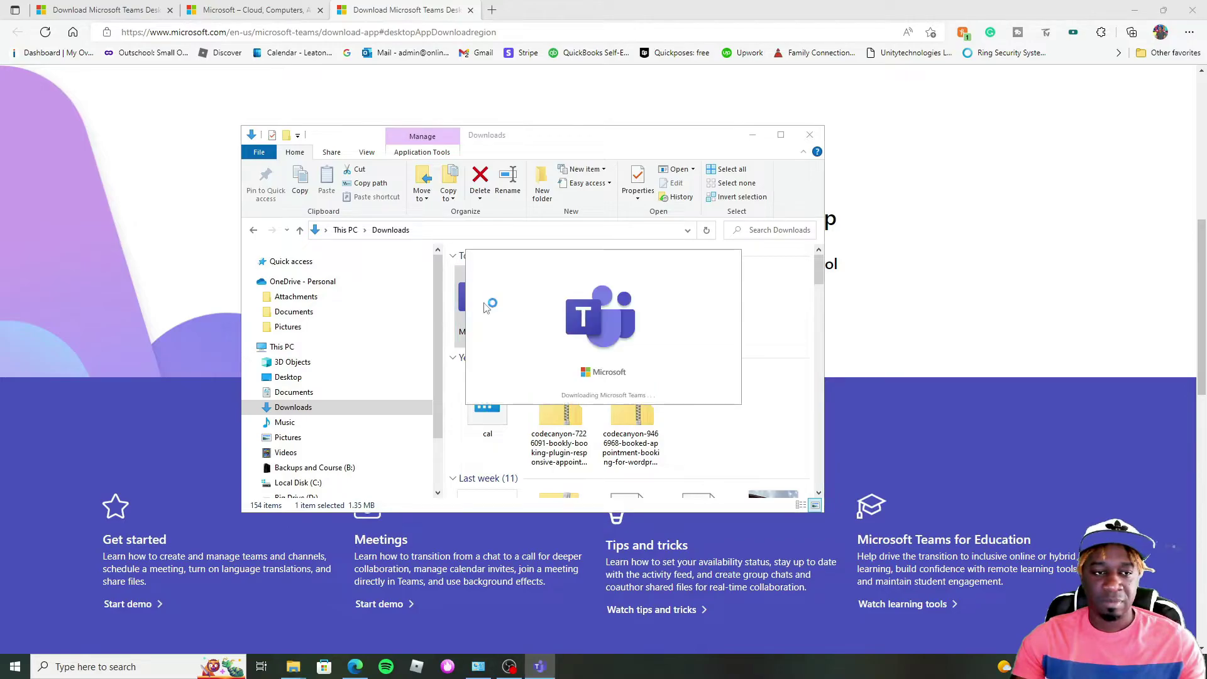
Minimise File Explorer and move the Teams setup splash aside while installation completes.
left_click(753, 136)
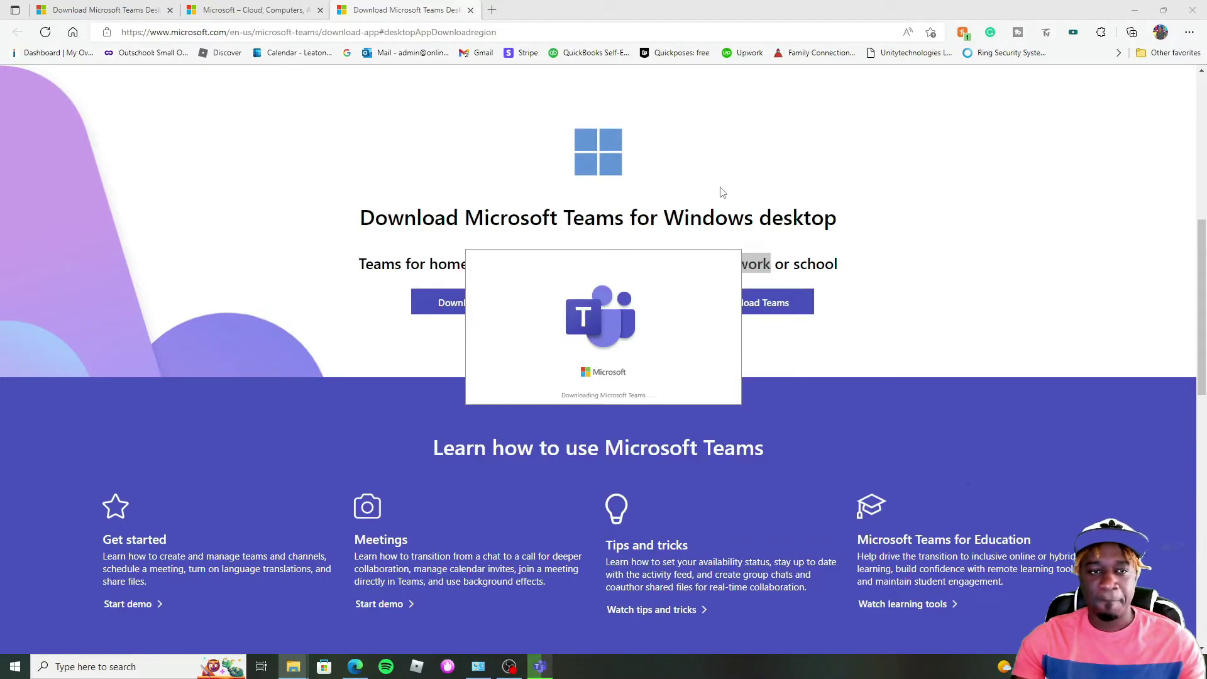
left_click_drag(624, 259, 382, 142)
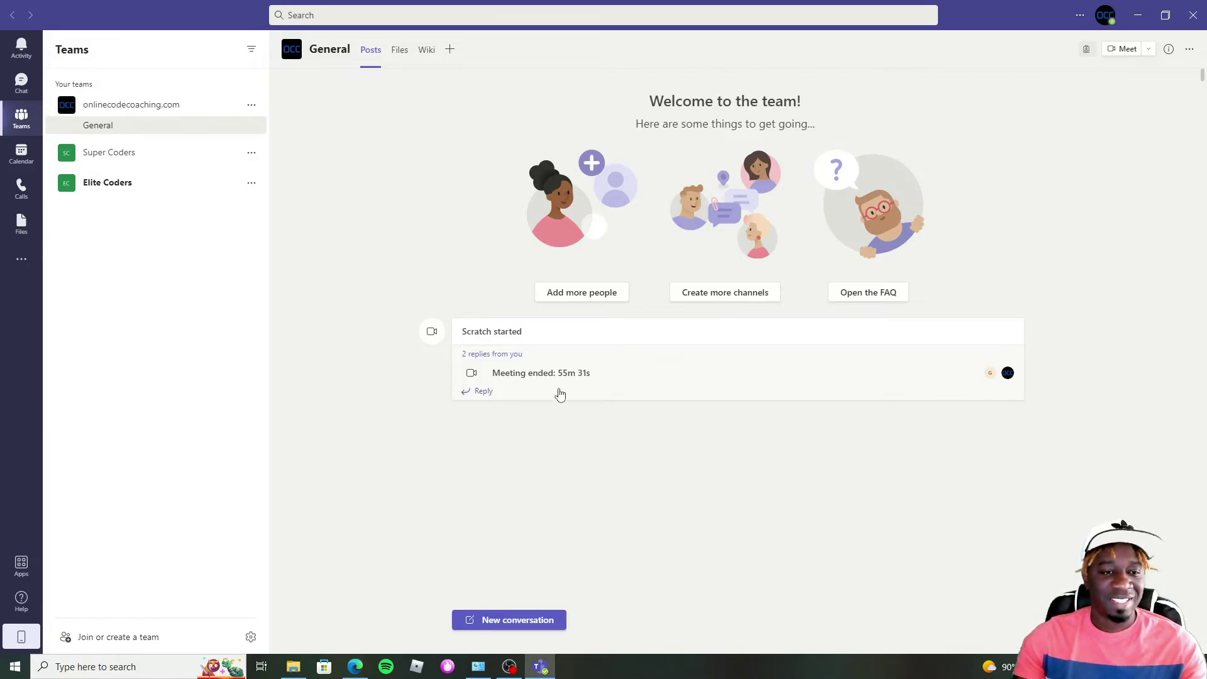
left_click(125, 157)
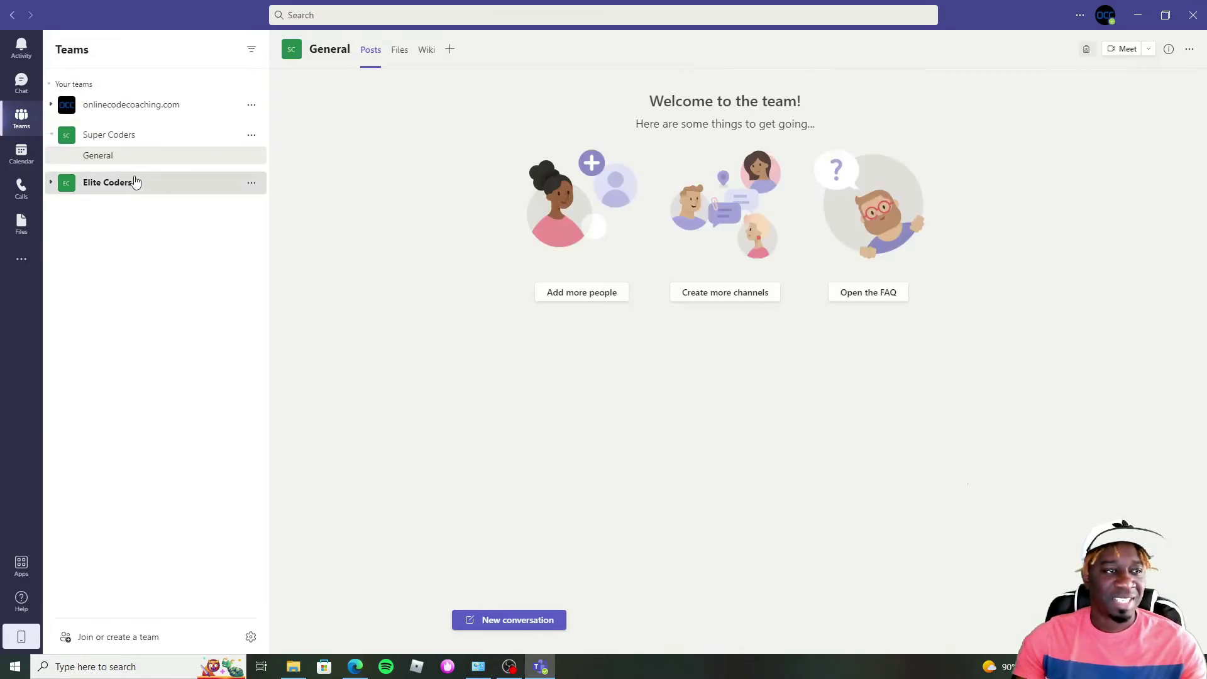
left_click(132, 181)
left_click(134, 105)
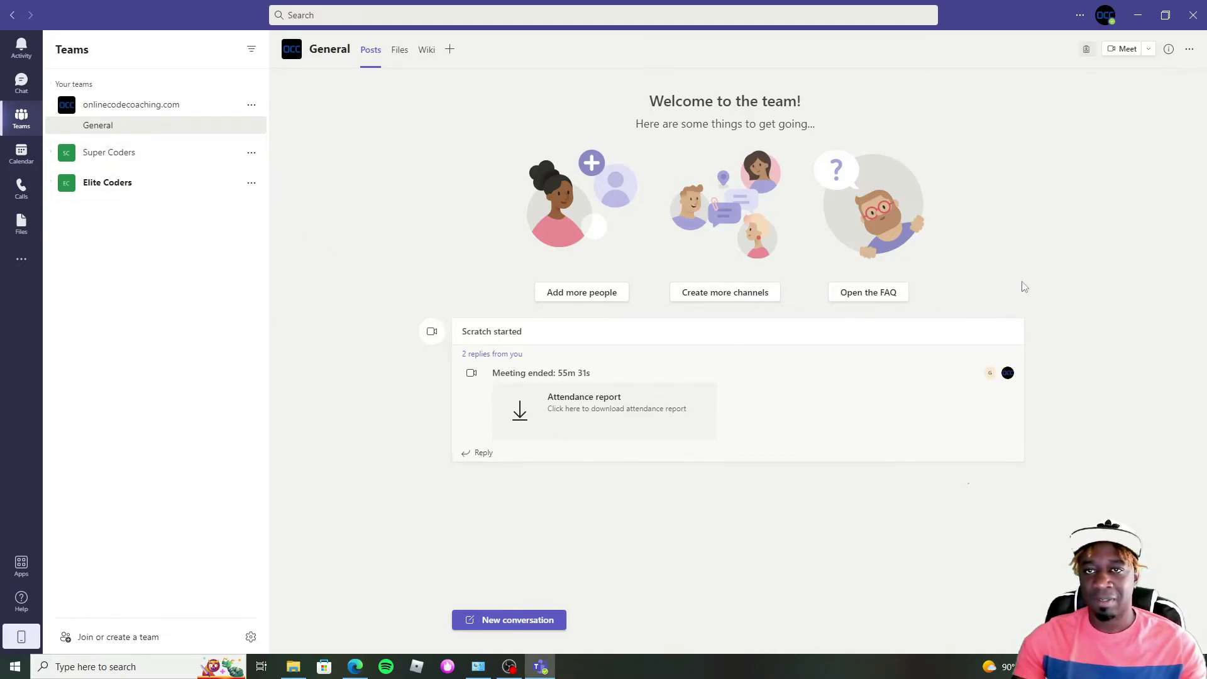
left_click(1106, 17)
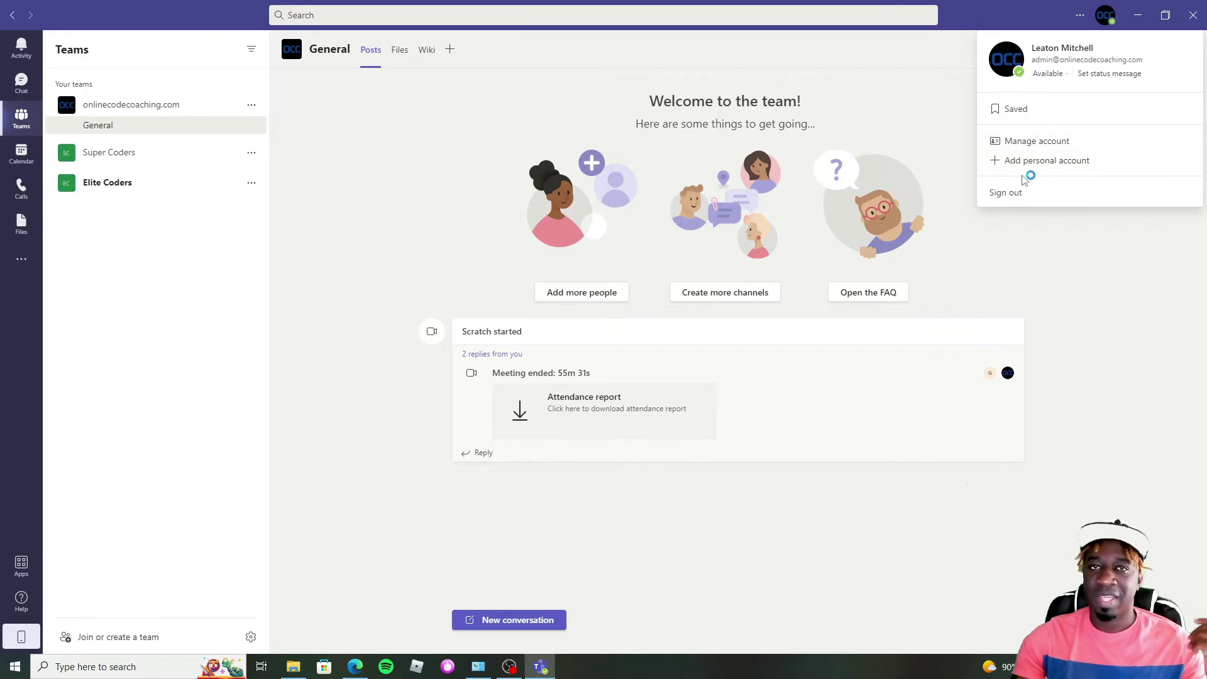
left_click(1024, 175)
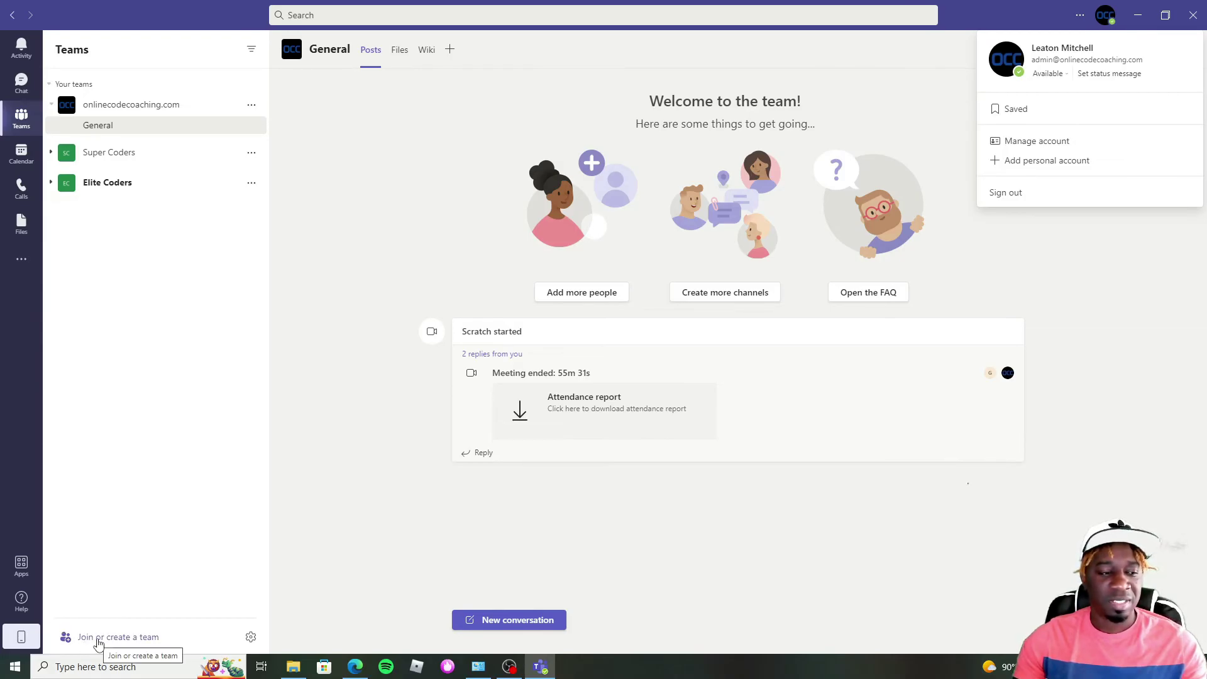
left_click(158, 182)
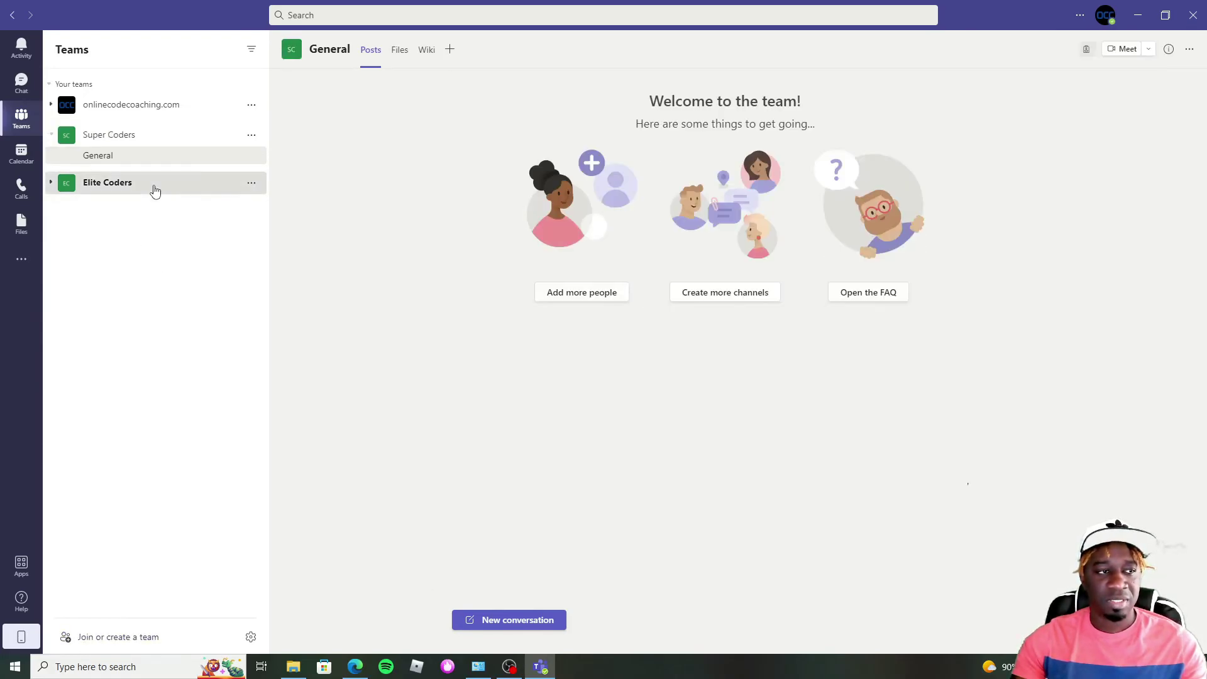
left_click(171, 107)
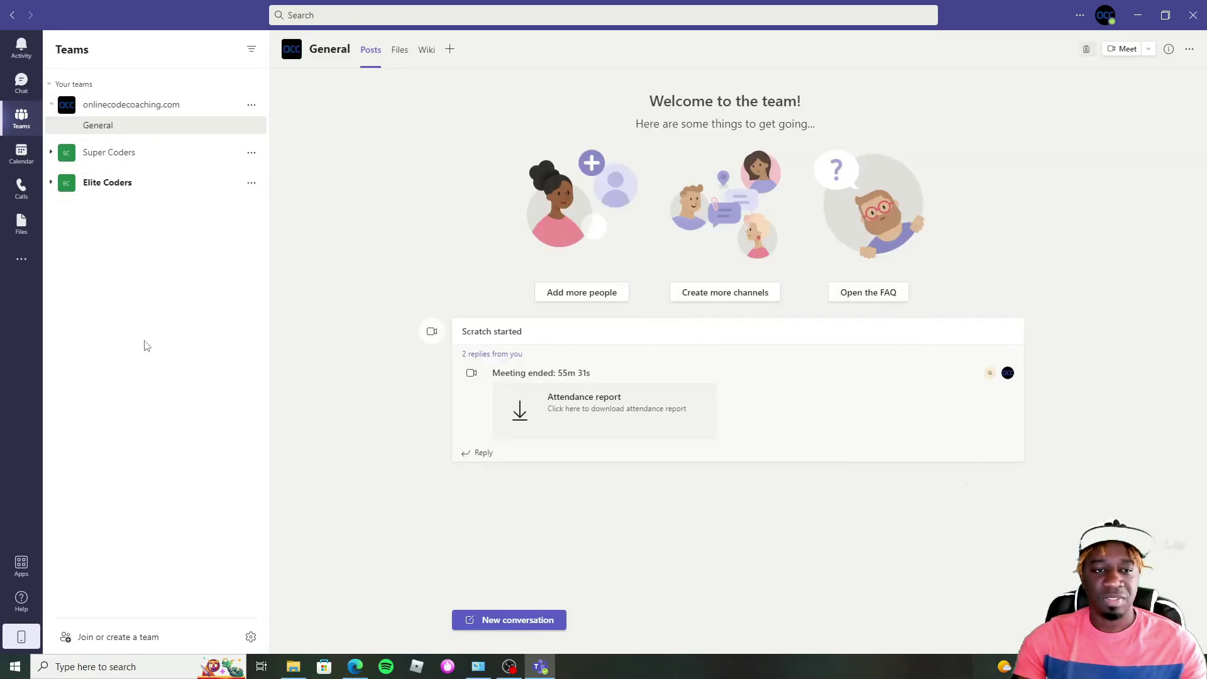